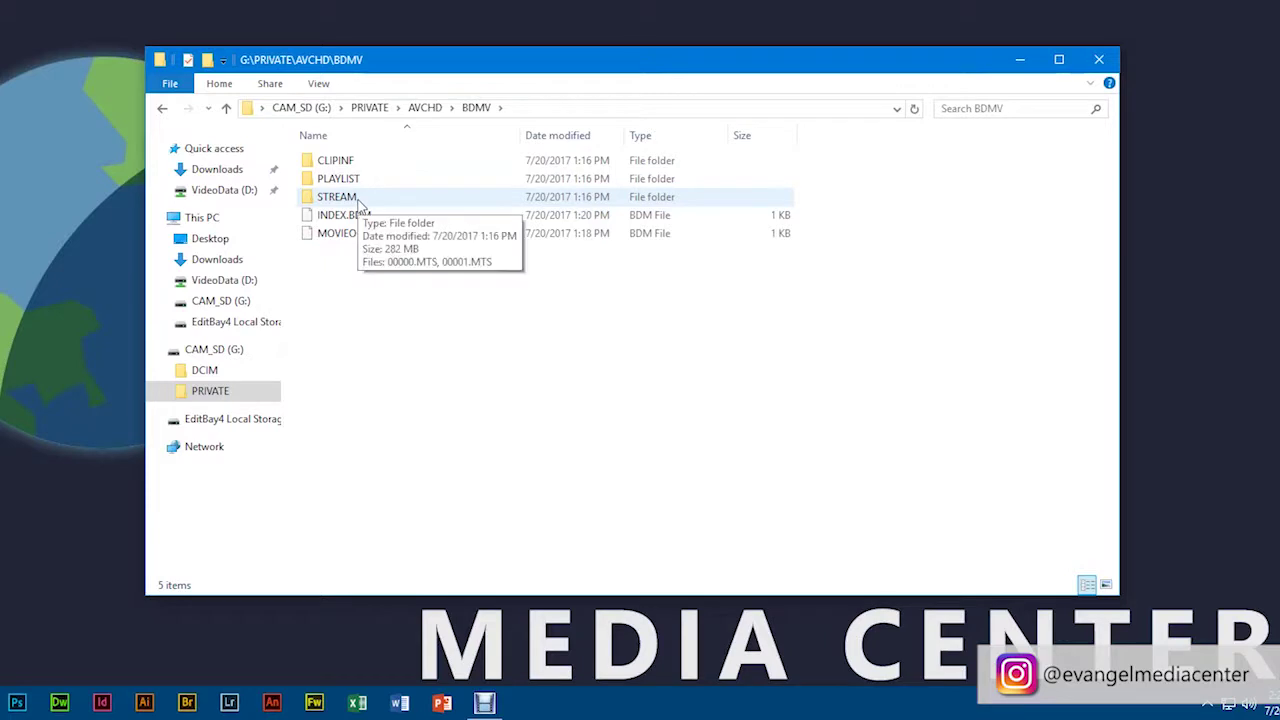
- View the video files in the STREAM folder, and return to the root of the CAM_SD (G:) card
{"action": "double_click", "coordinate": [357, 198]}
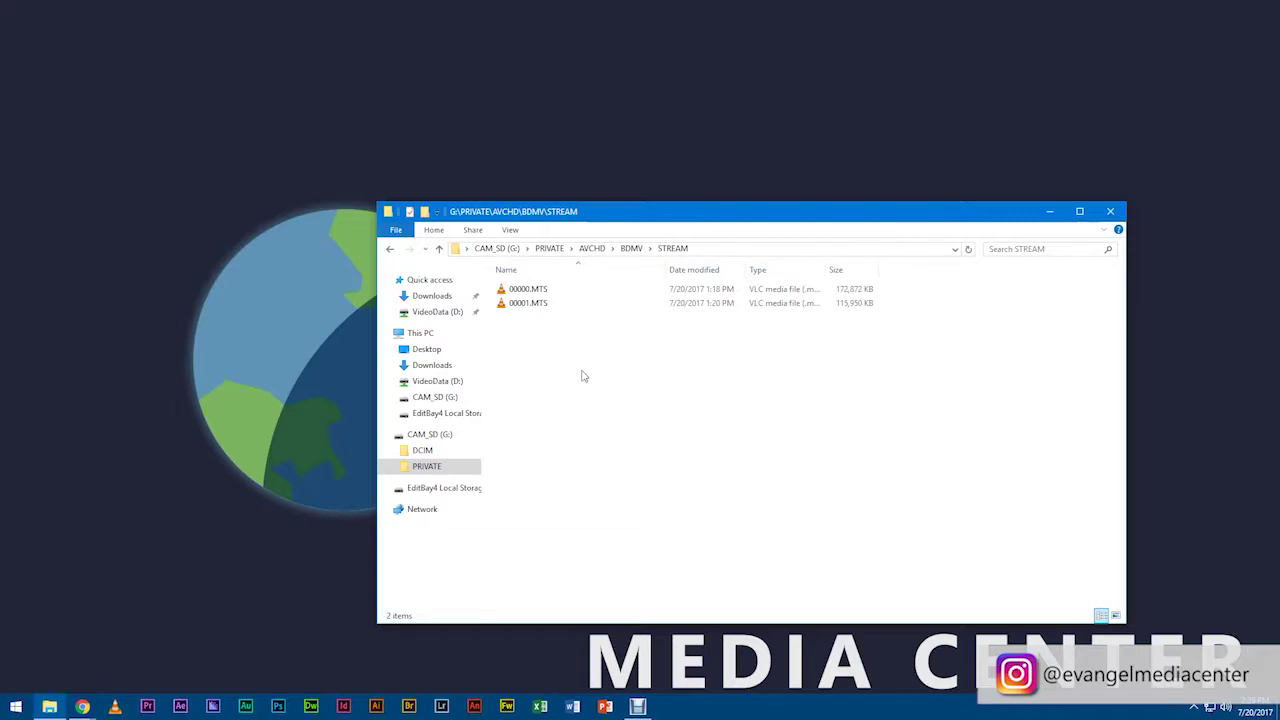
{"action": "left_click", "coordinate": [549, 248]}
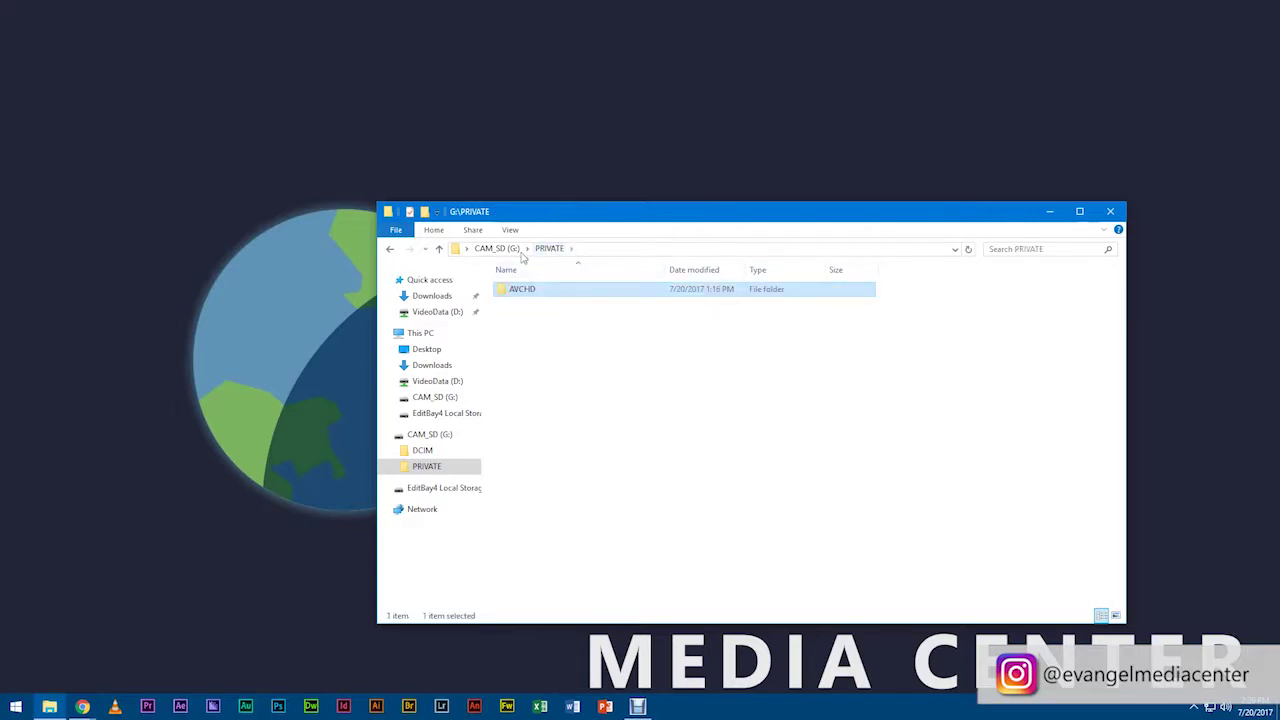
{"action": "left_click", "coordinate": [500, 249]}
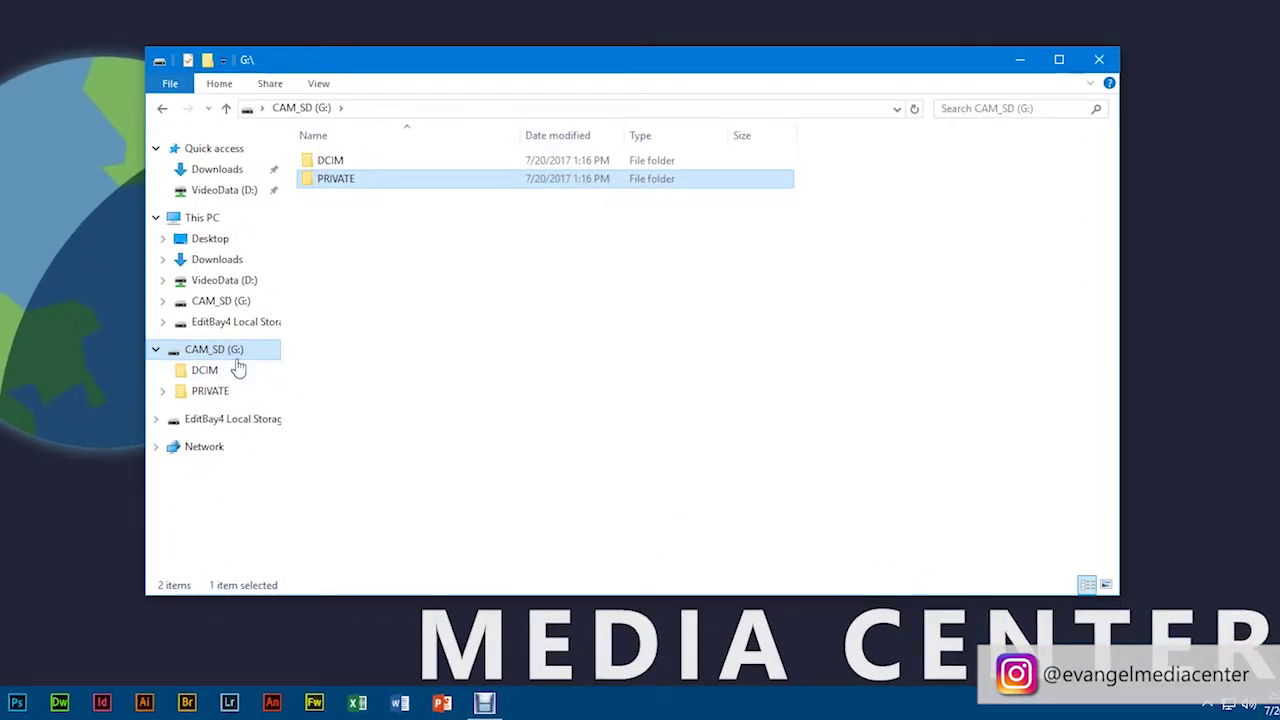
- Copy 00000.MTS and 00001.MTS from the card's PRIVATE\AVCHD\BDMV\STREAM folder
{"action": "double_click", "coordinate": [342, 180]}
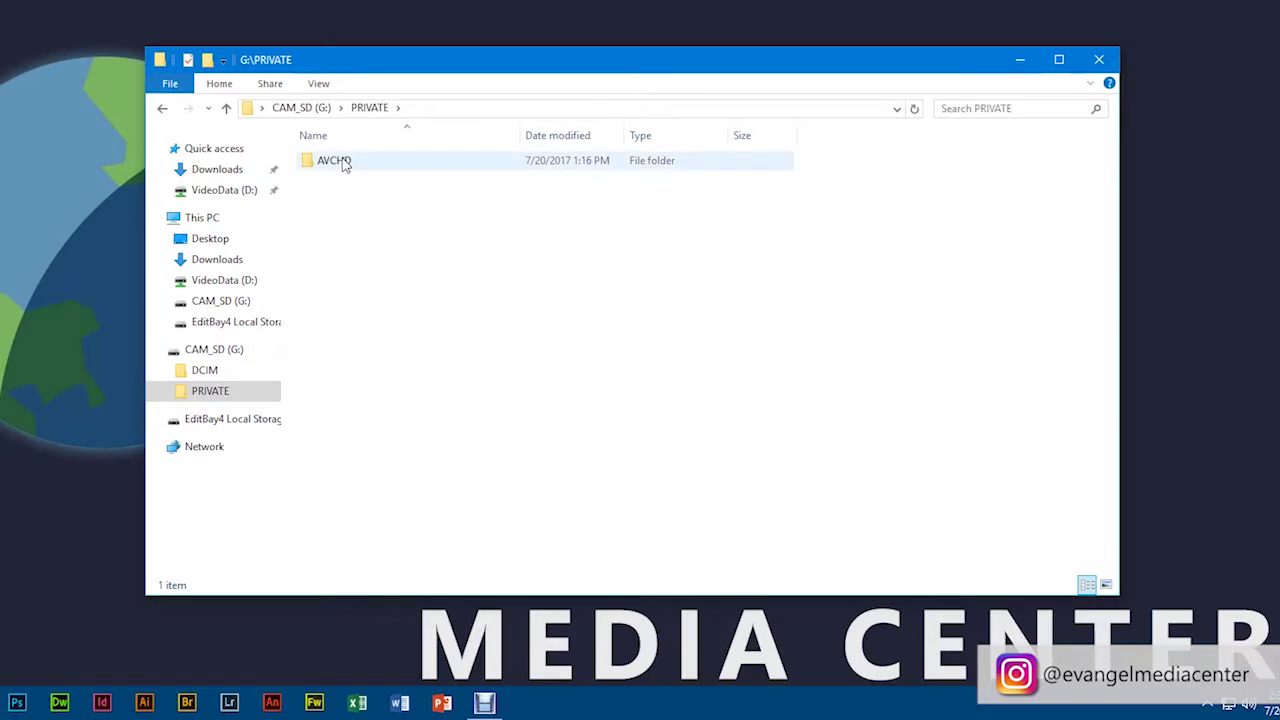
{"action": "double_click", "coordinate": [343, 162]}
{"action": "double_click", "coordinate": [335, 180]}
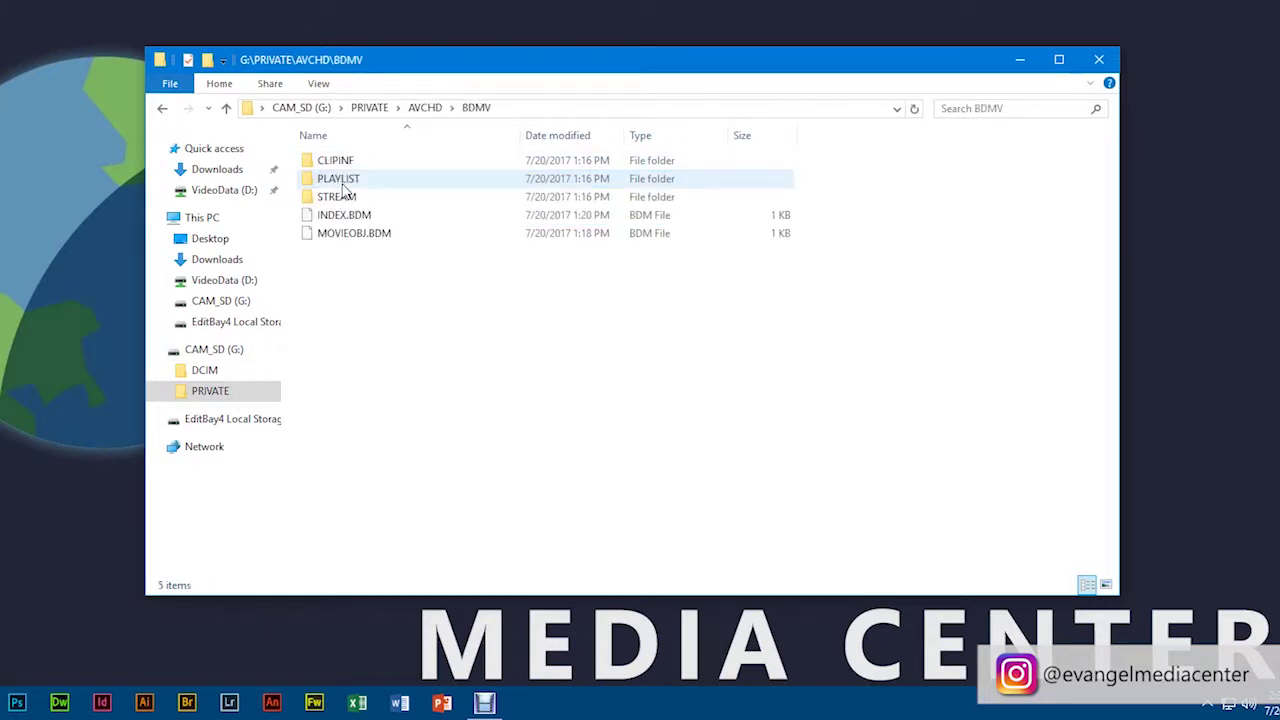
{"action": "double_click", "coordinate": [355, 198]}
{"action": "left_click_drag", "start_coordinate": [460, 258], "coordinate": [346, 152]}
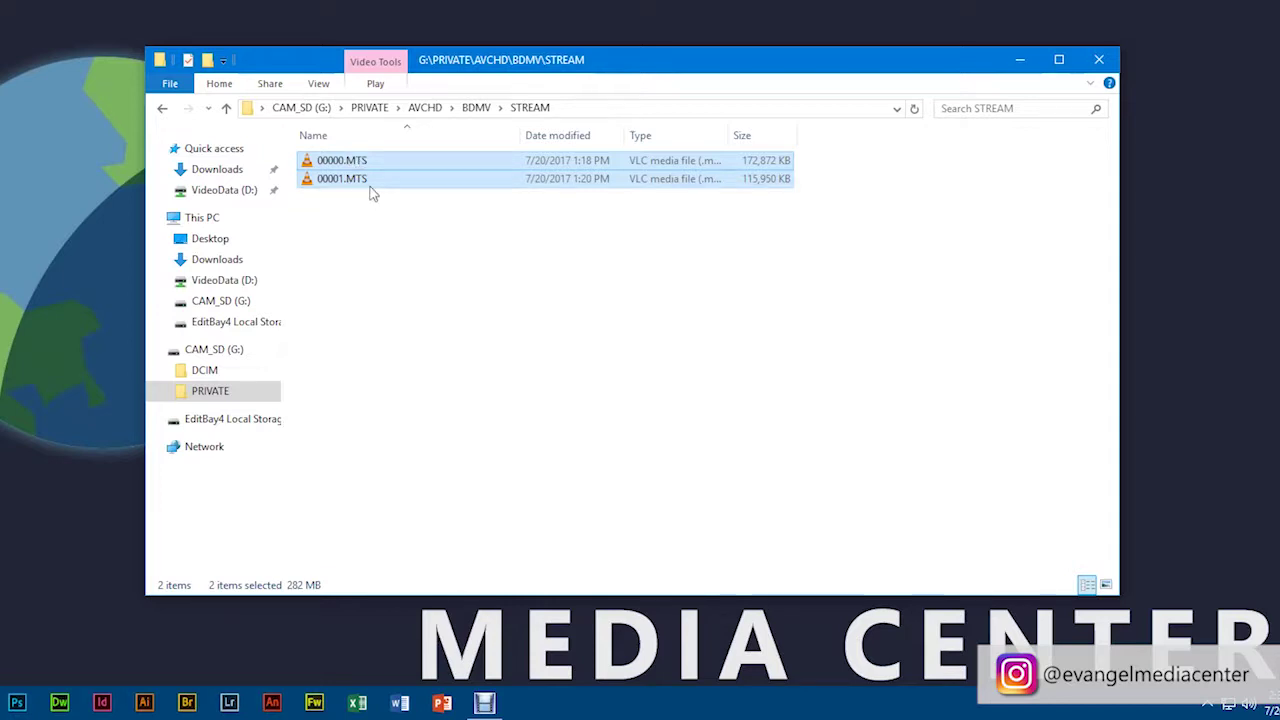
{"action": "right_click", "coordinate": [371, 178]}
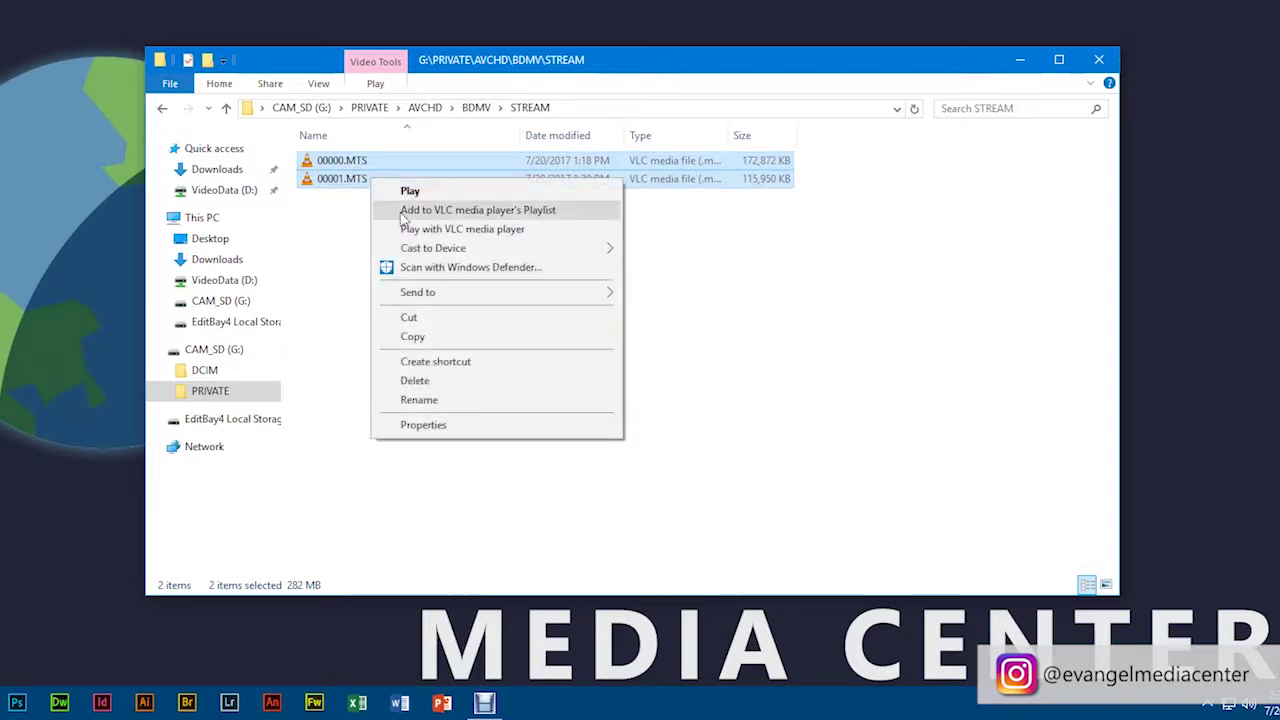
{"action": "left_click", "coordinate": [443, 341]}
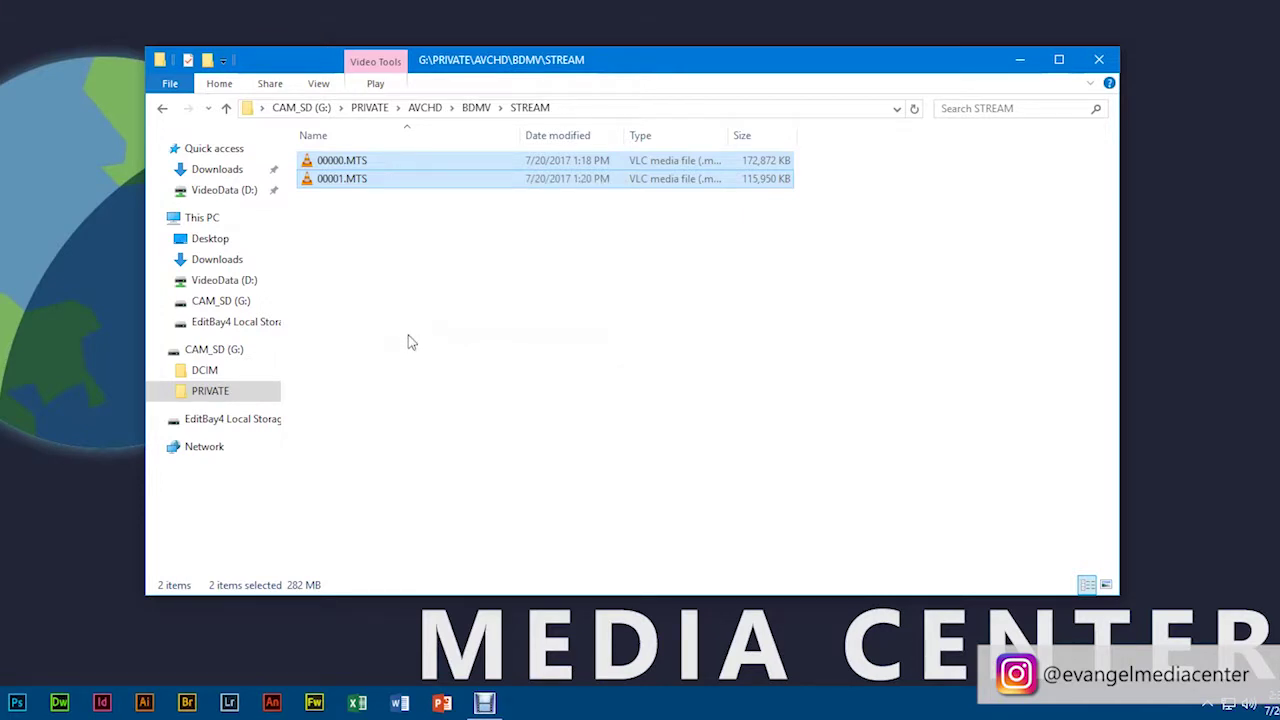
- Paste the copied clips into the Montage - Raw Video Clips folder inside the editor's personal folder on VideoData (D:)
{"action": "left_click", "coordinate": [224, 191]}
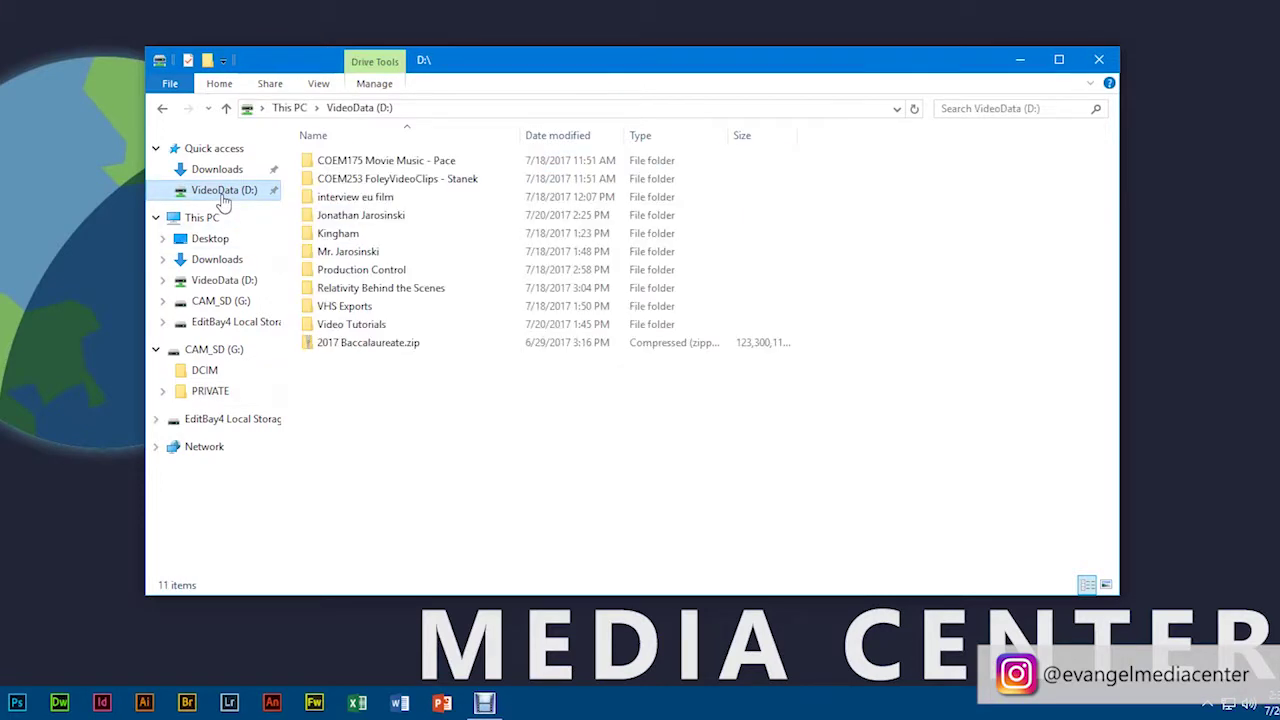
{"action": "double_click", "coordinate": [400, 218]}
{"action": "double_click", "coordinate": [372, 234]}
{"action": "right_click", "coordinate": [387, 203]}
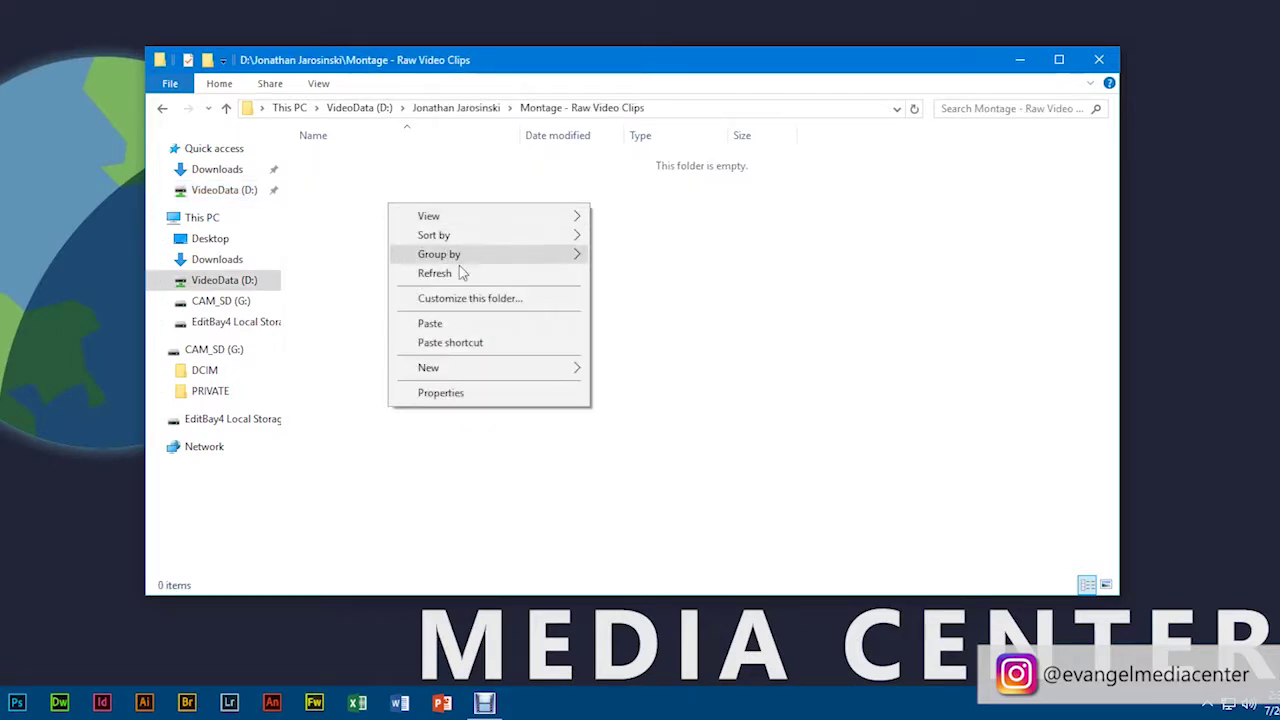
{"action": "left_click", "coordinate": [460, 330]}
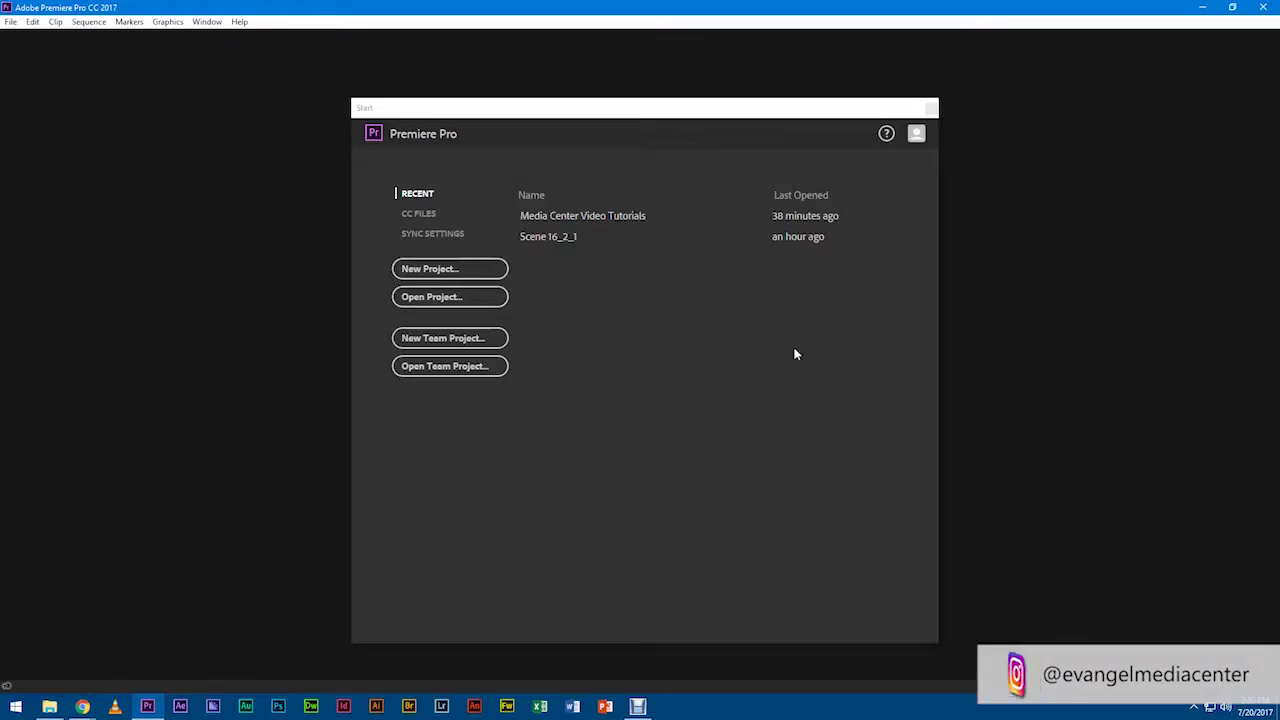
- In Premiere Pro, create a project named Montage Project, stored in the editor's personal folder on VideoData (D:)
{"action": "left_click", "coordinate": [458, 272]}
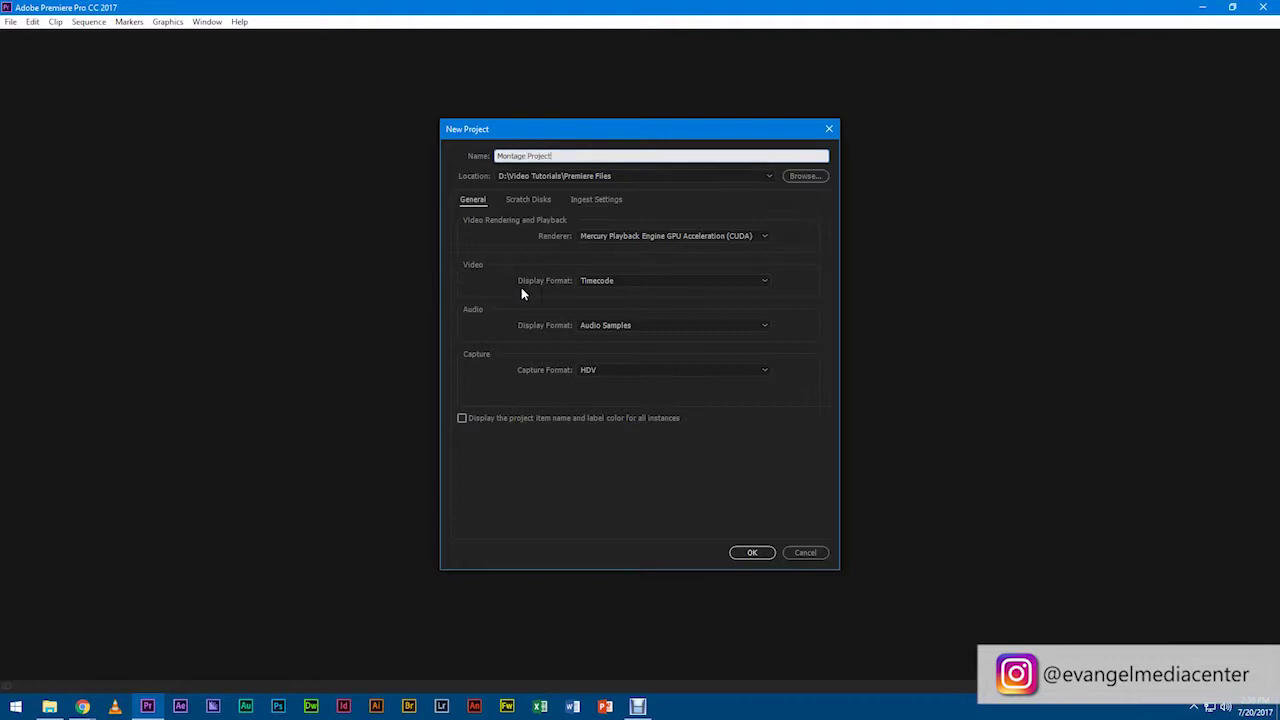
{"action": "left_click", "coordinate": [805, 176]}
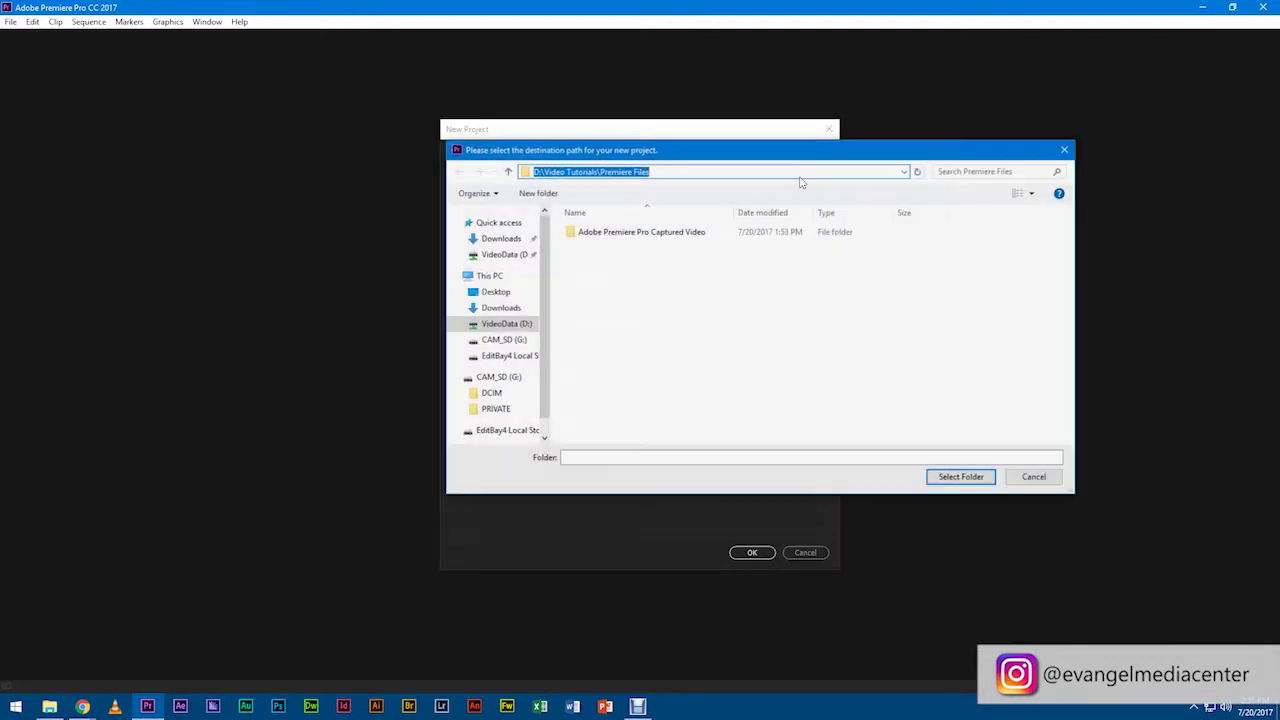
{"action": "left_click", "coordinate": [500, 328]}
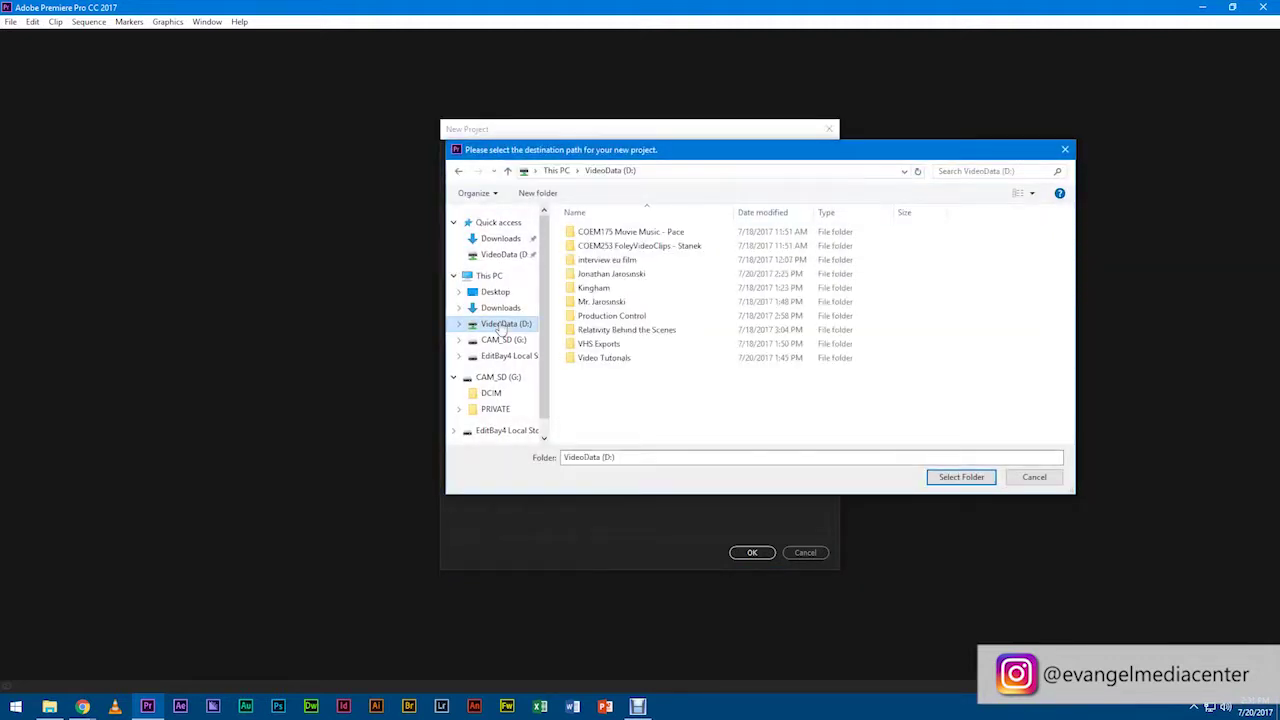
{"action": "double_click", "coordinate": [633, 278]}
{"action": "left_click", "coordinate": [961, 477]}
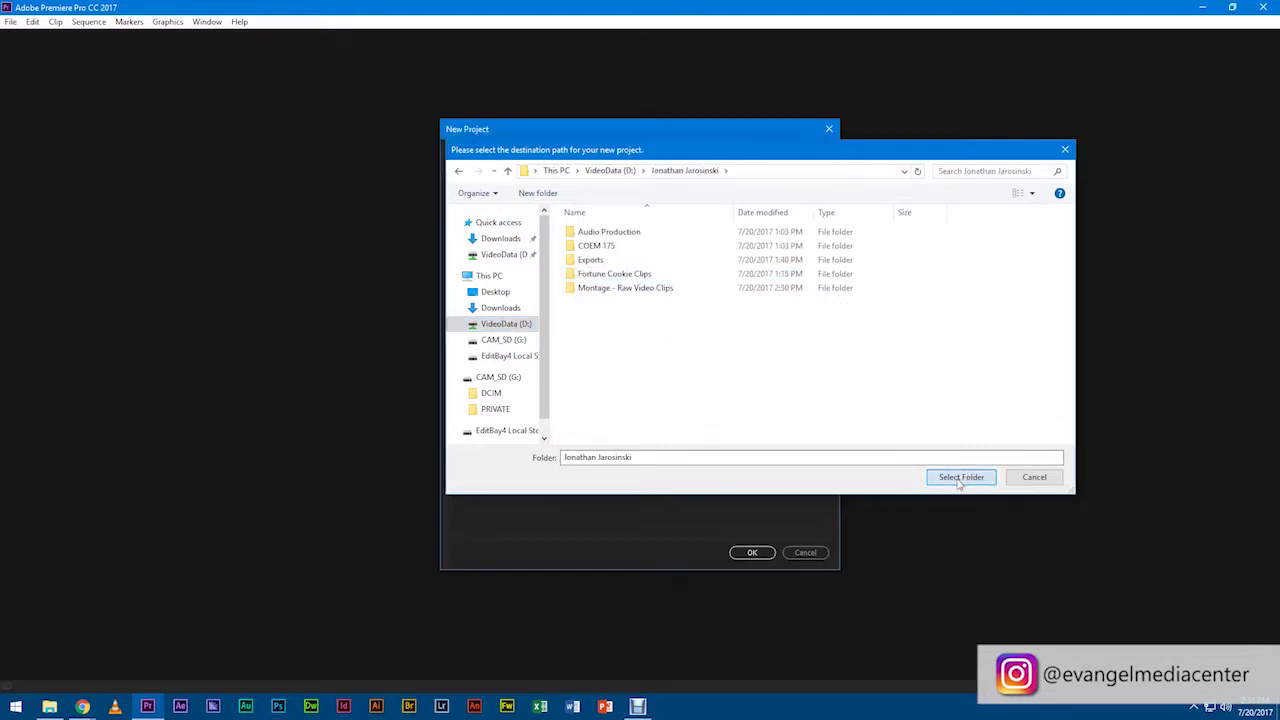
{"action": "left_click", "coordinate": [752, 552]}
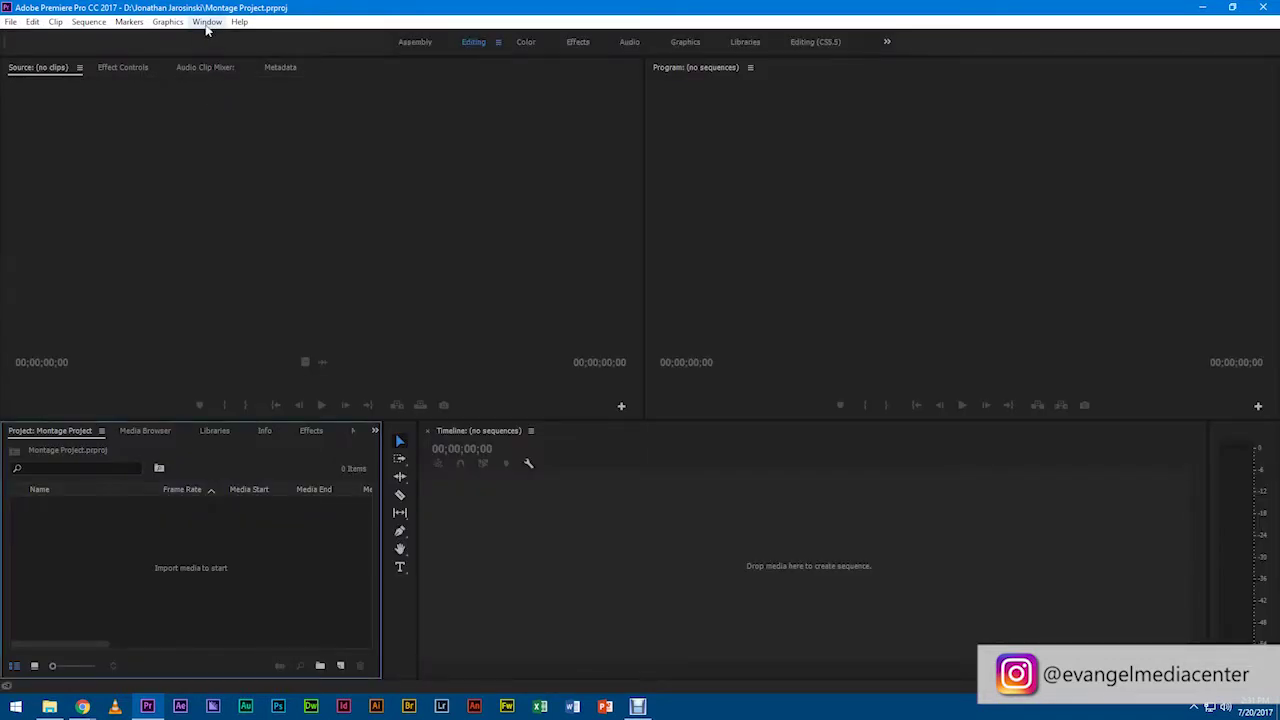
- Reset the Editing workspace to its saved layout
{"action": "left_click", "coordinate": [207, 21]}
{"action": "mouse_move", "coordinate": [243, 40]}
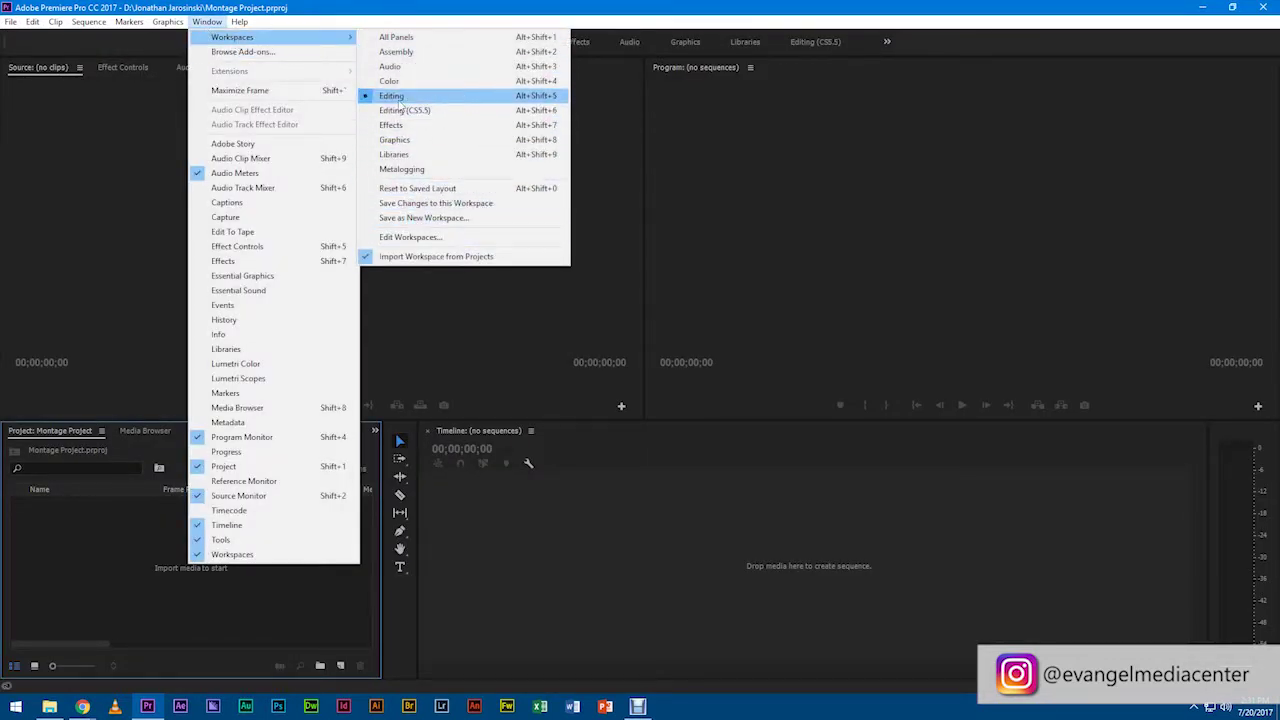
{"action": "left_click", "coordinate": [417, 188]}
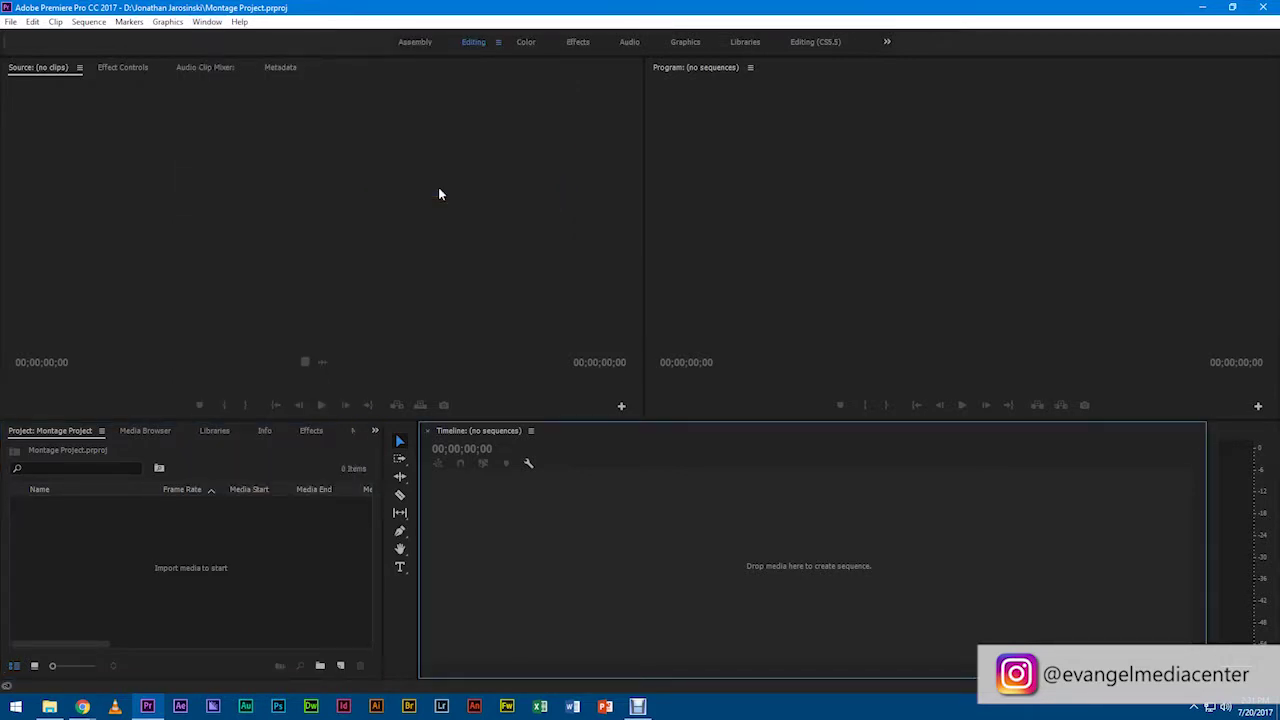
- Switch to File Explorer to check the clips in the Montage - Raw Video Clips folder, and return to Premiere Pro
{"action": "left_click", "coordinate": [49, 706]}
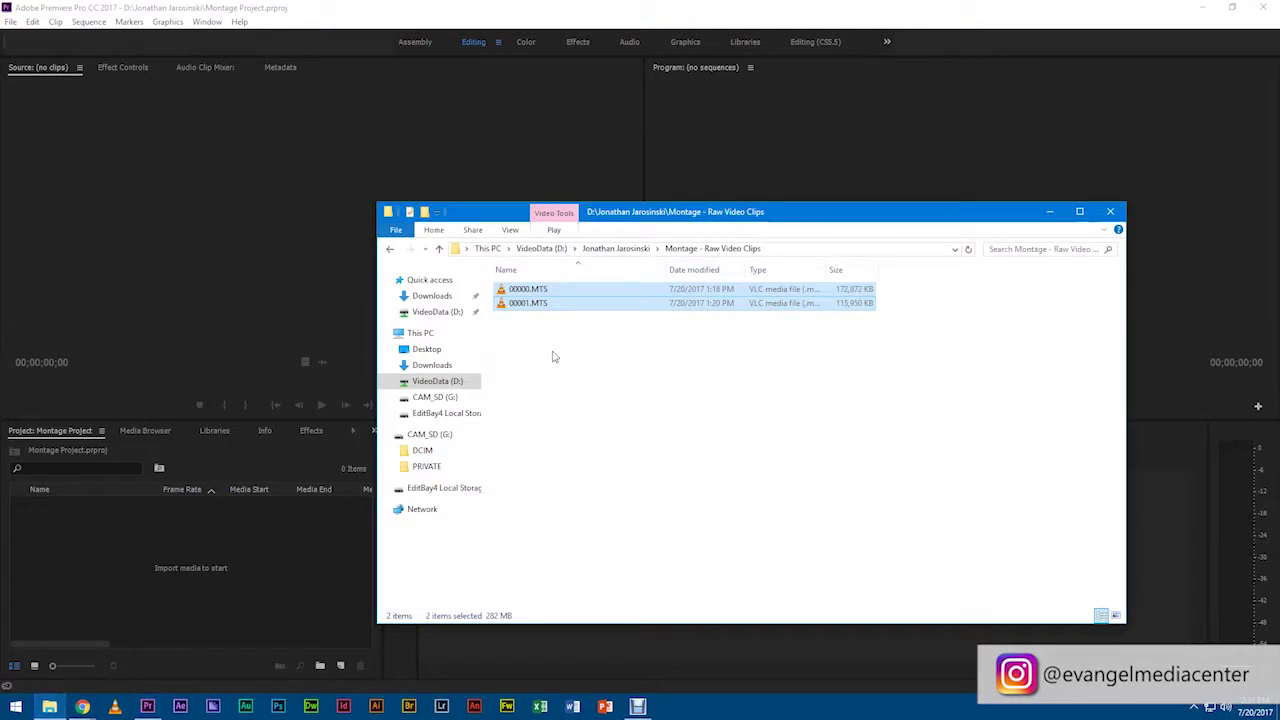
{"action": "left_click", "coordinate": [585, 365]}
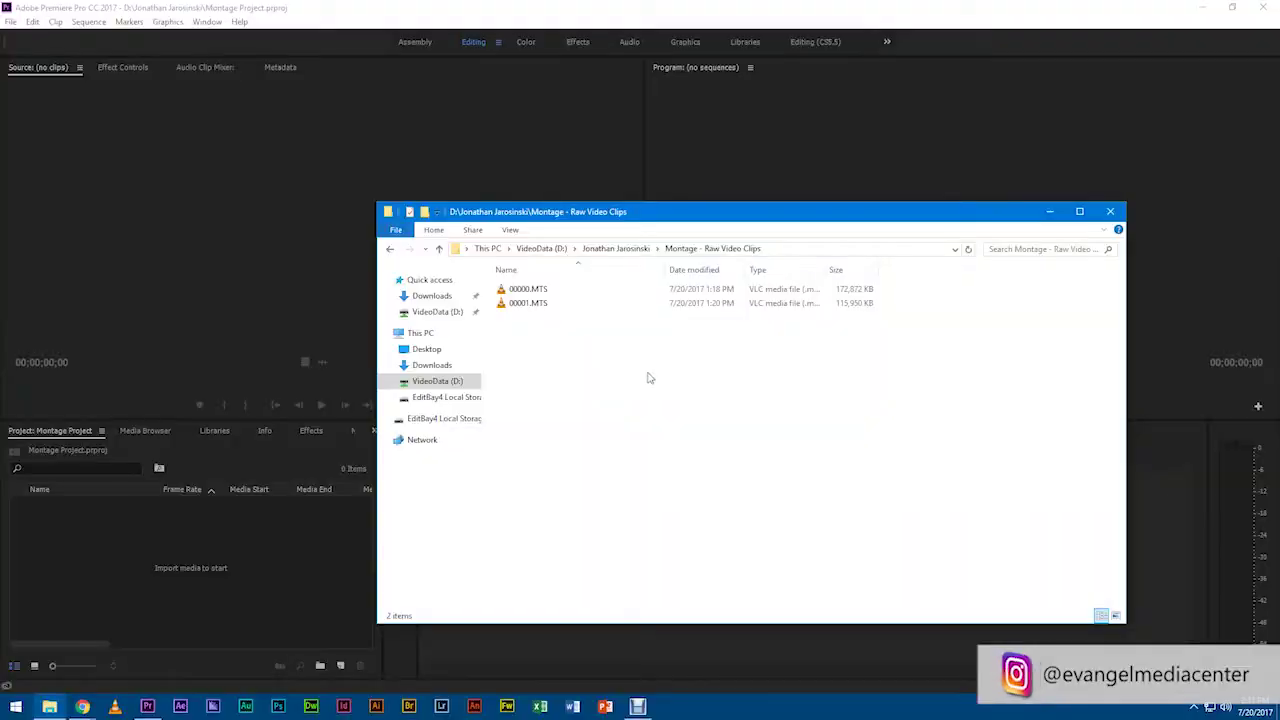
{"action": "left_click_drag", "start_coordinate": [690, 211], "coordinate": [719, 198]}
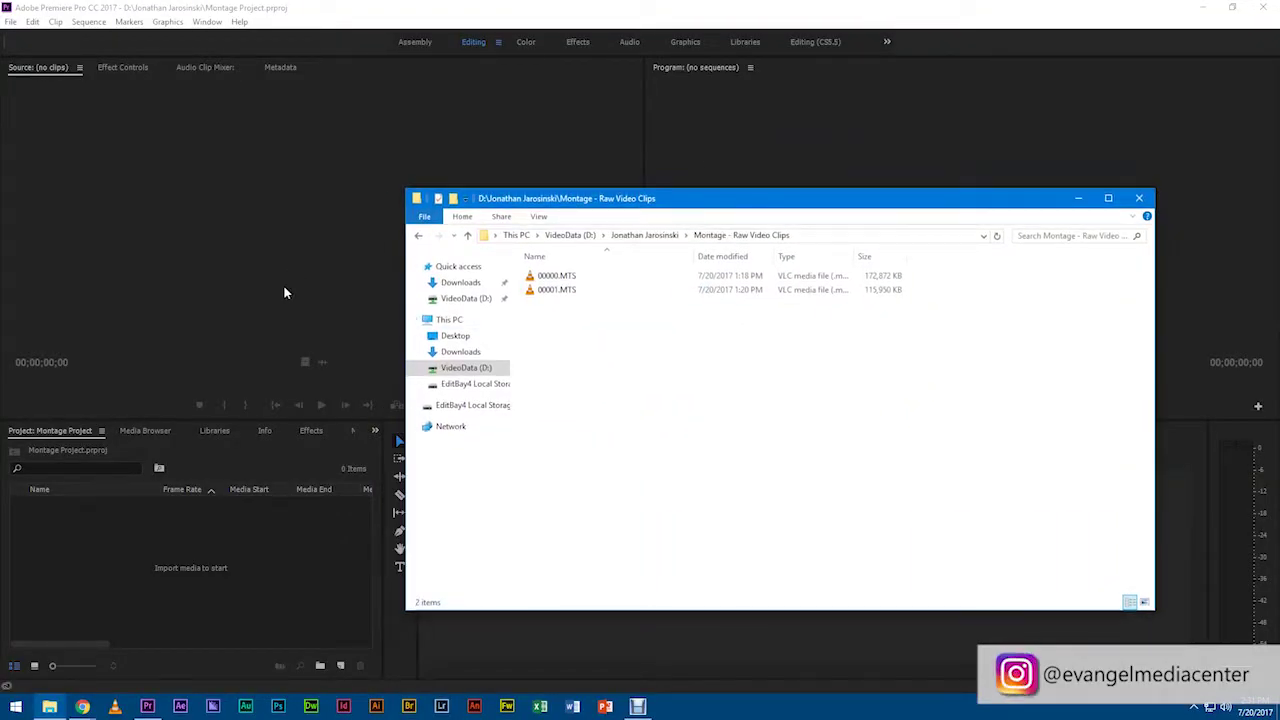
{"action": "left_click", "coordinate": [276, 538]}
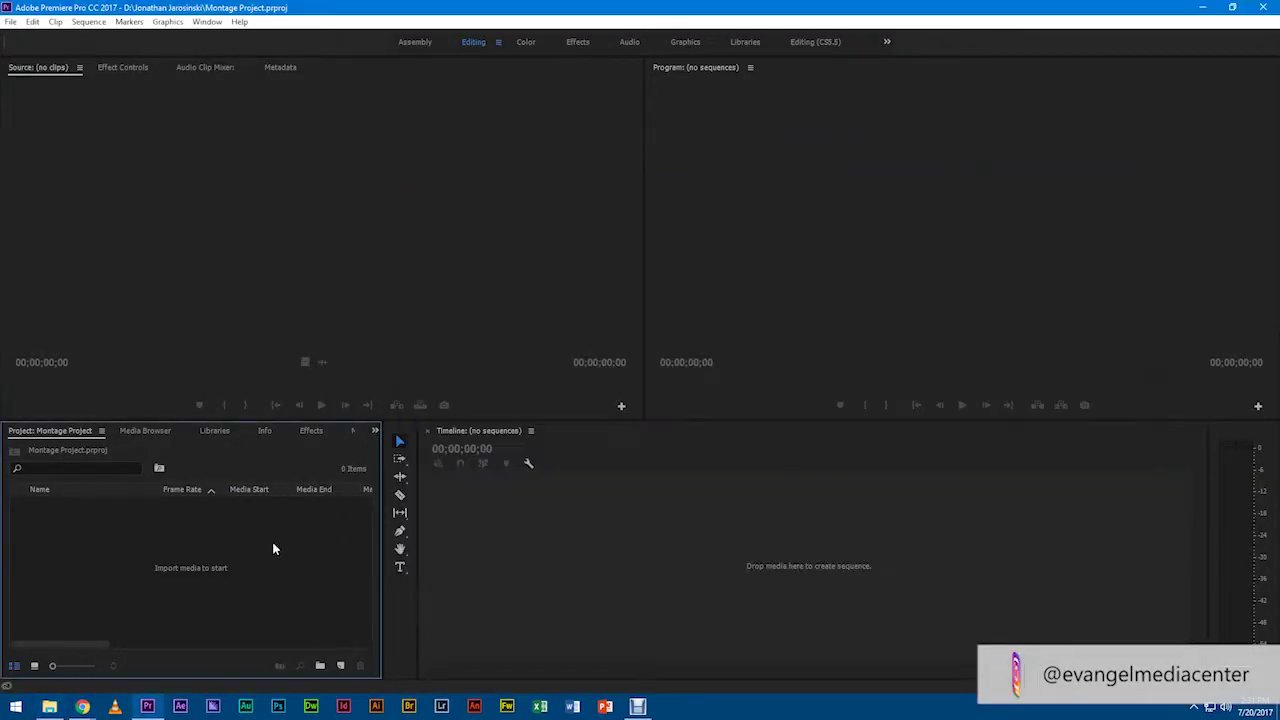
- Import 00000.MTS and 00001.MTS into the project from the Montage - Raw Video Clips folder on VideoData (D:)
{"action": "double_click", "coordinate": [197, 549]}
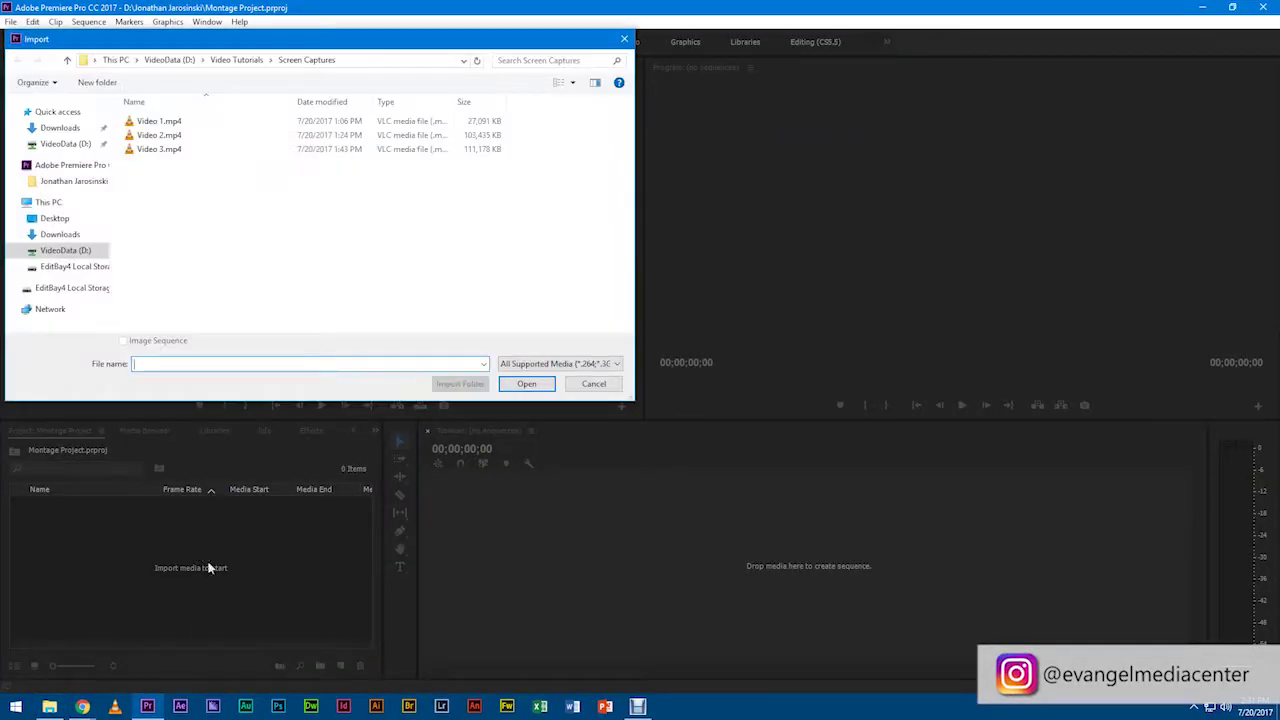
{"action": "left_click", "coordinate": [170, 60]}
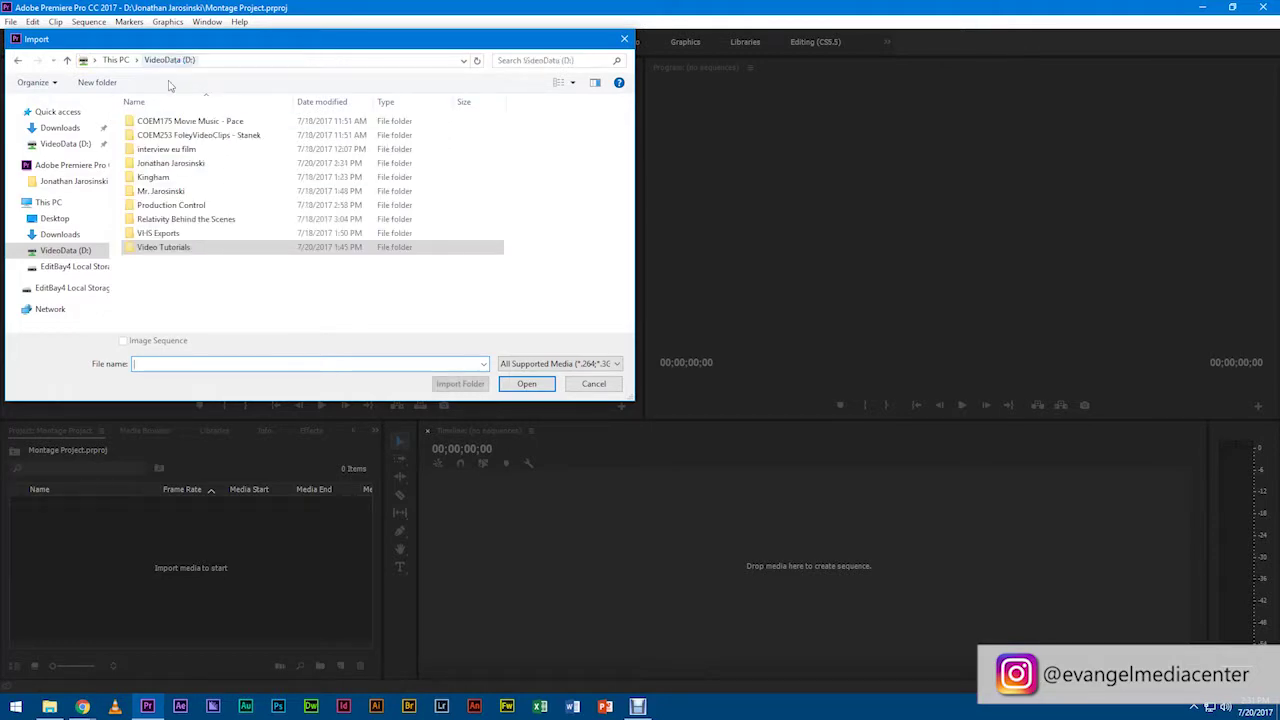
{"action": "double_click", "coordinate": [173, 164]}
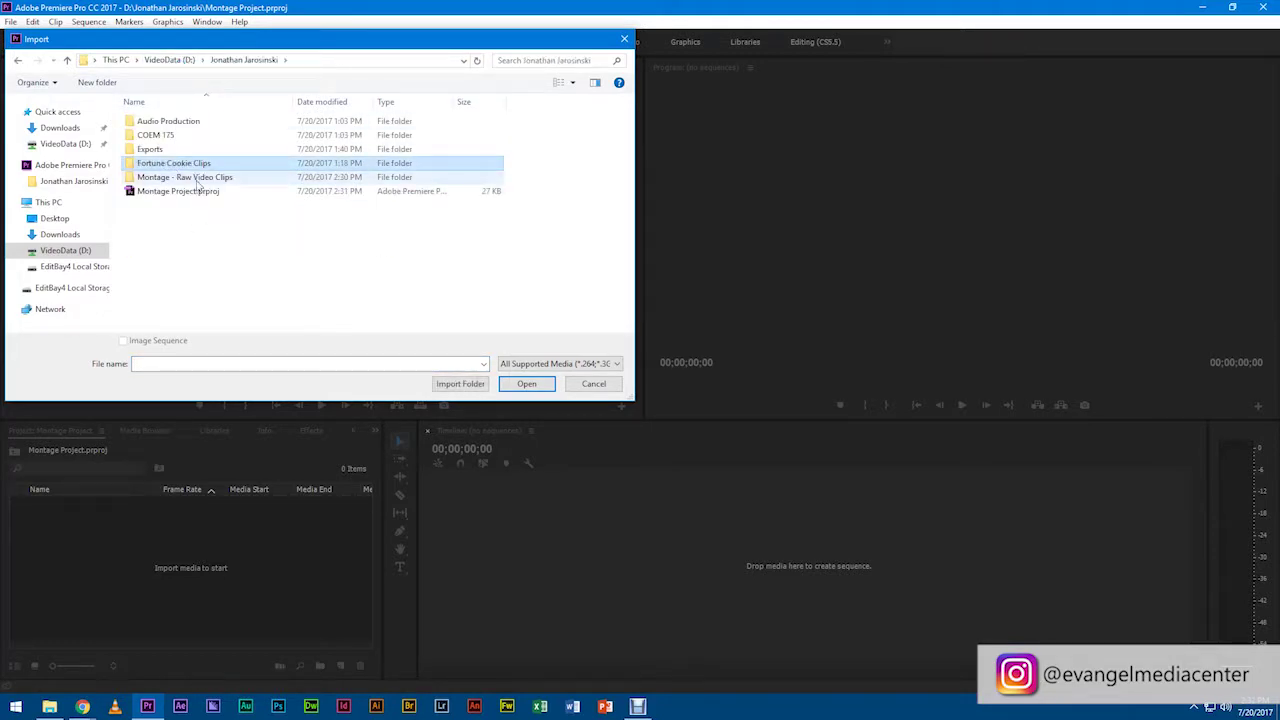
{"action": "double_click", "coordinate": [199, 179]}
{"action": "left_click_drag", "start_coordinate": [197, 166], "coordinate": [162, 118]}
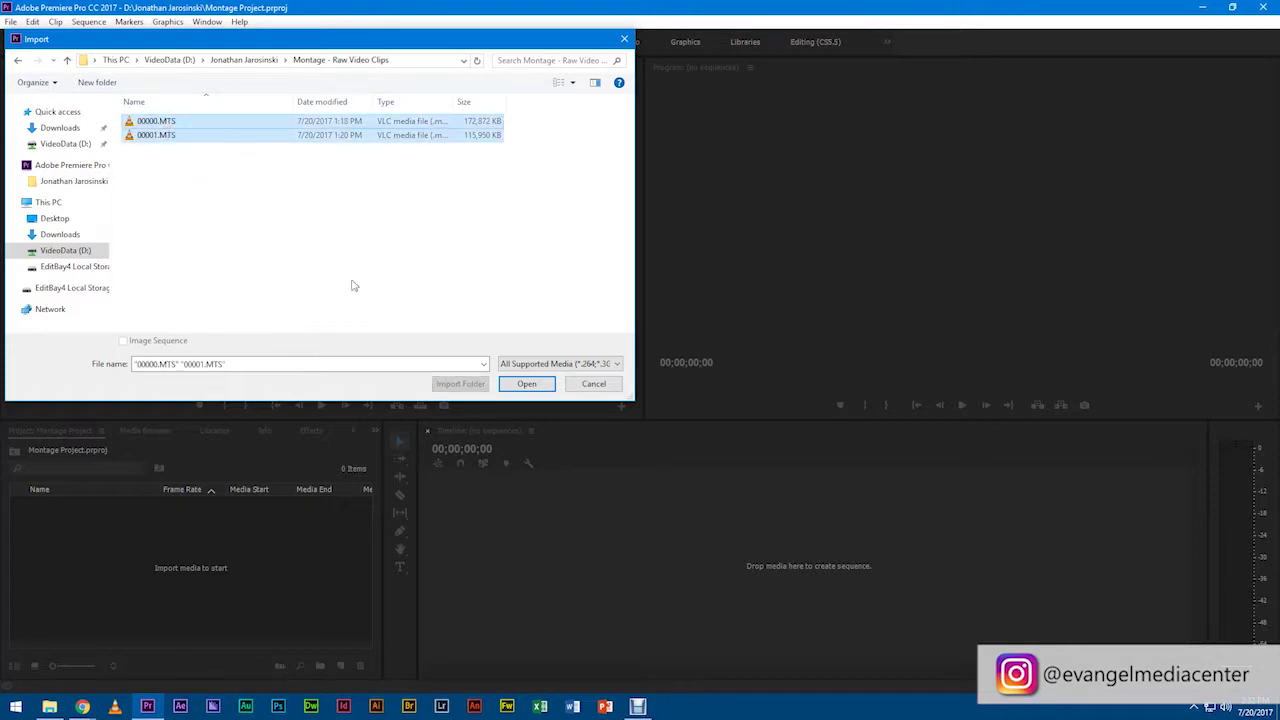
{"action": "left_click", "coordinate": [533, 384]}
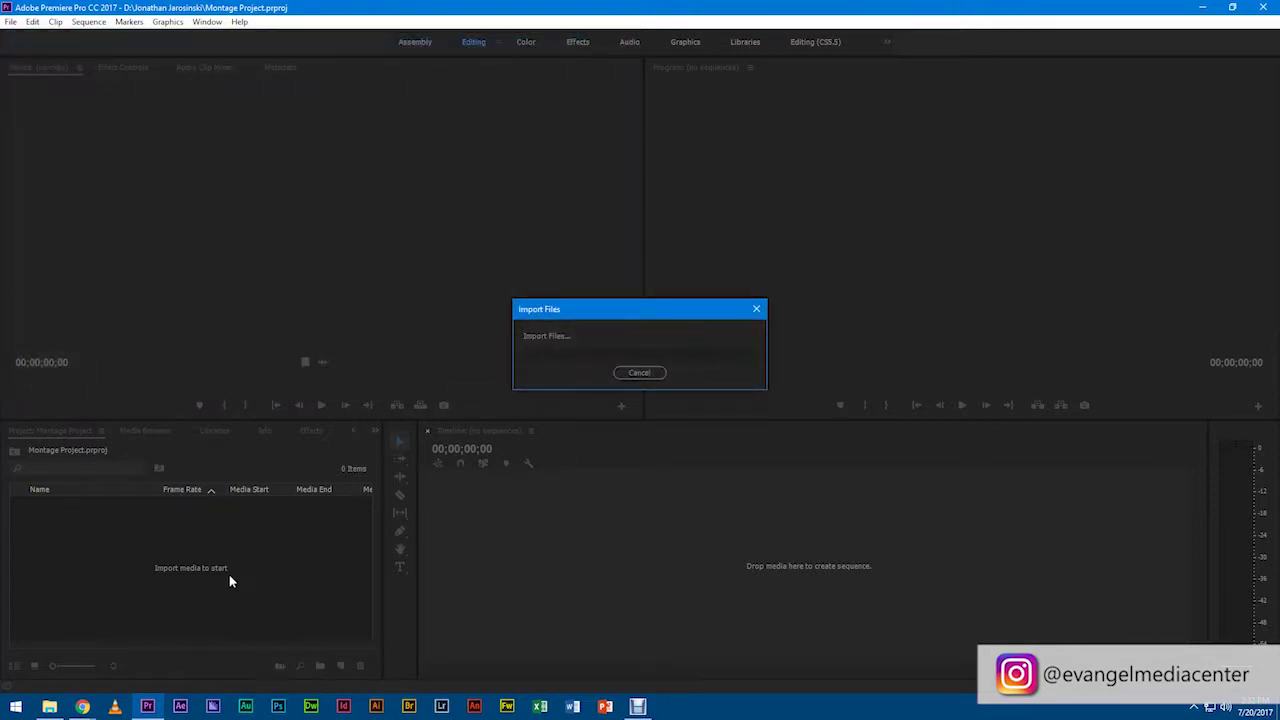